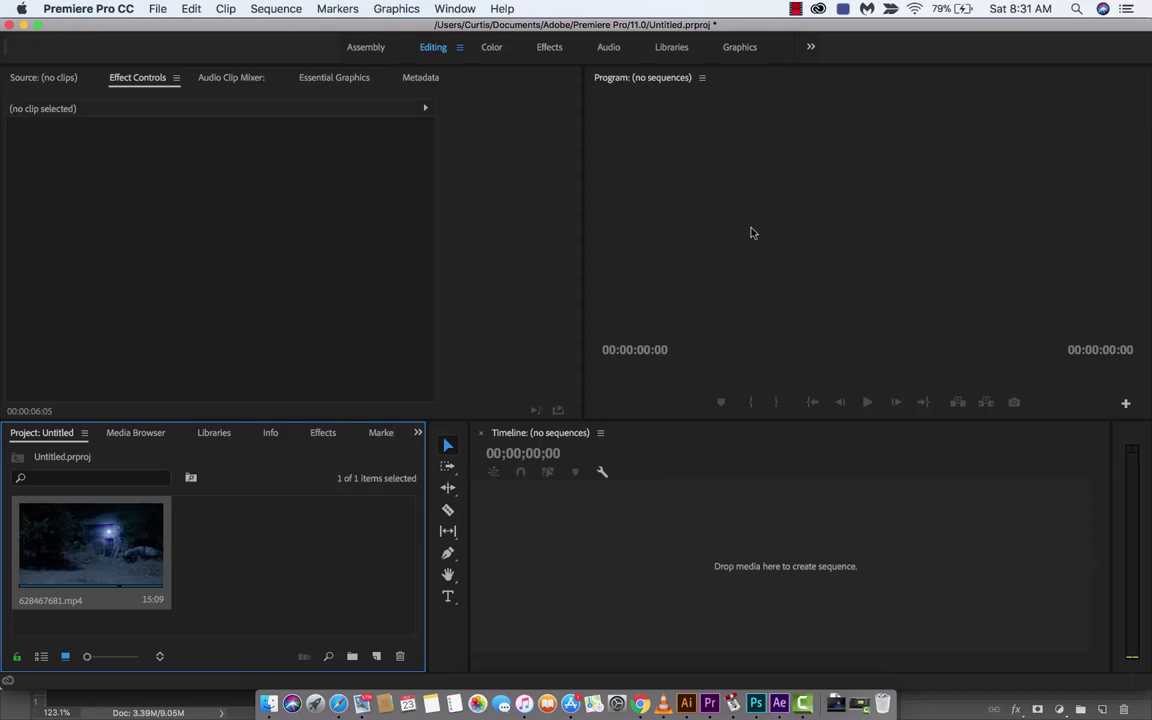
# - Check the Premiere Pro version in the About Premiere Pro window, then close it
pyautogui.click(88, 8)
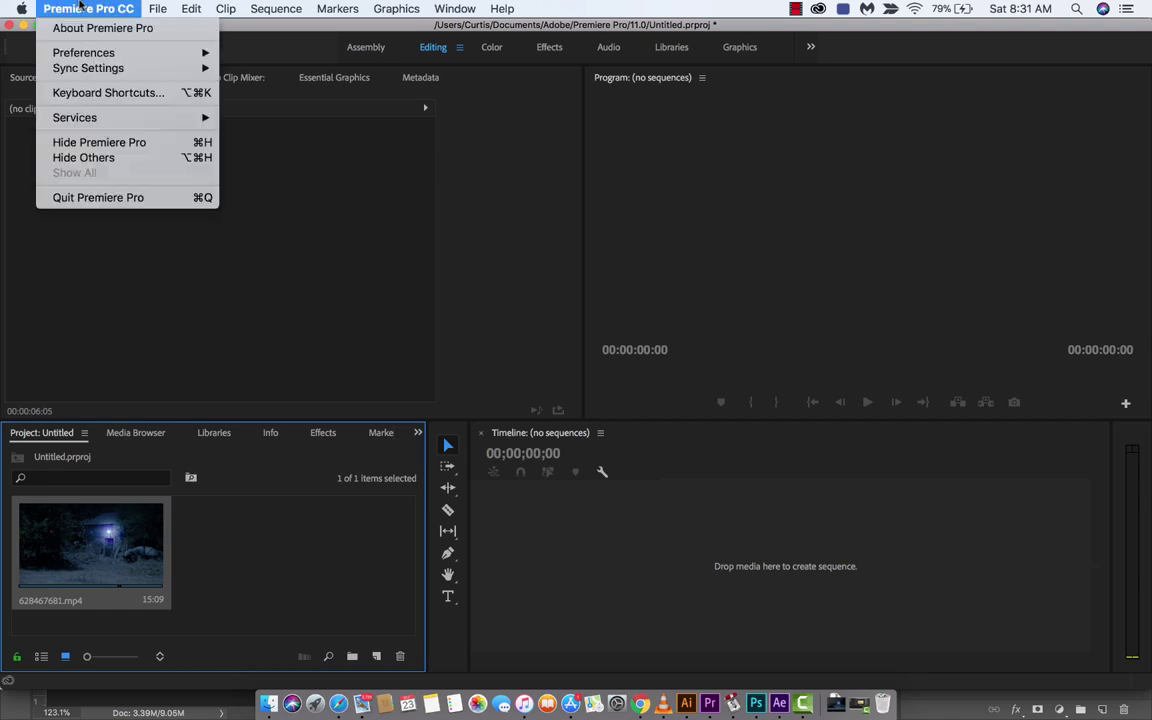
pyautogui.click(88, 27)
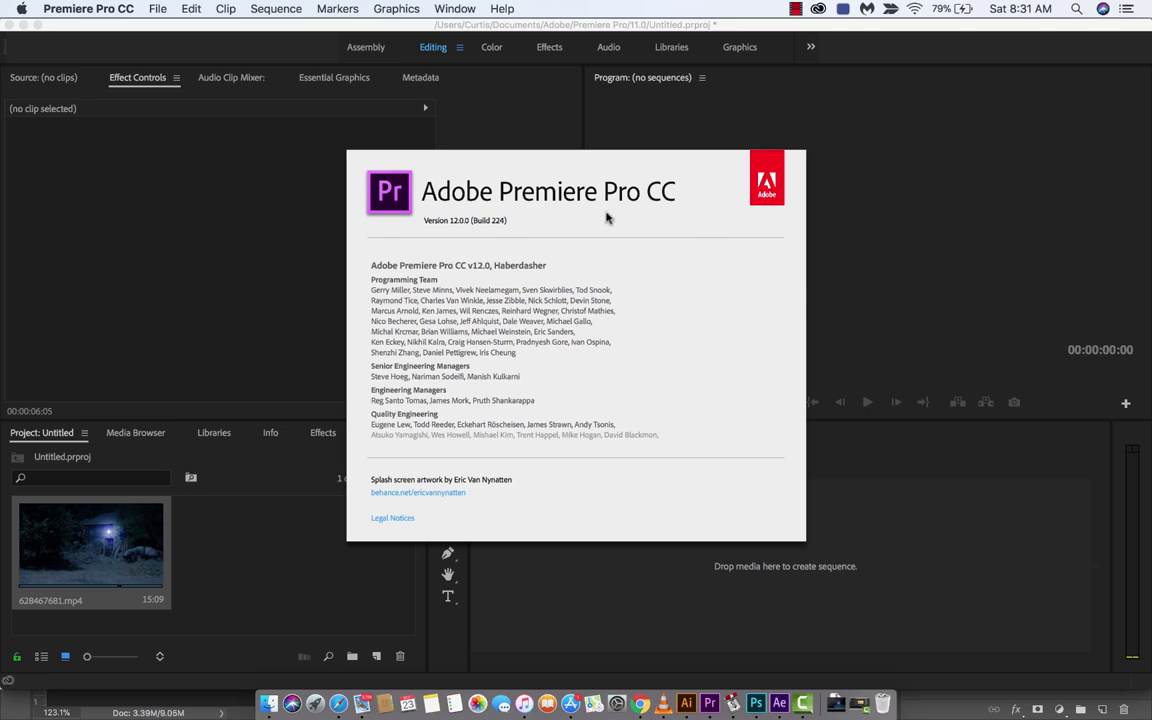
pyautogui.click(558, 475)
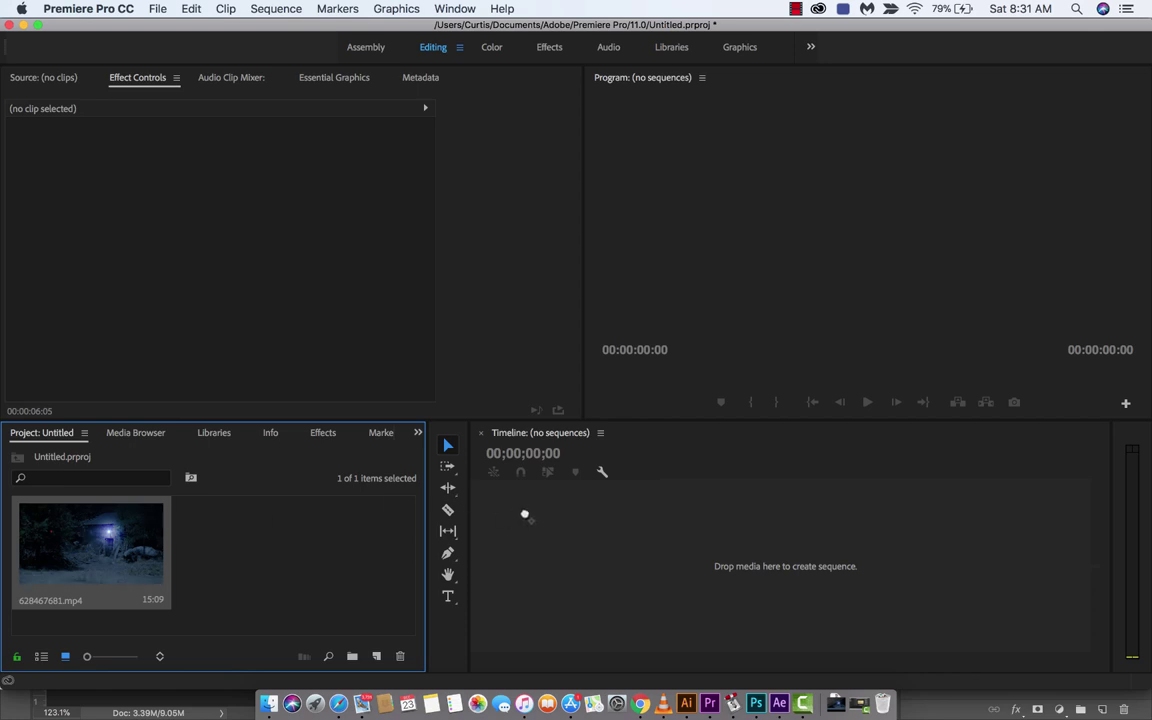
# - Make a new sequence from the forest-house clip, scrub through it, and select it on V1
pyautogui.moveTo(524, 514); pyautogui.dragTo(520, 512)
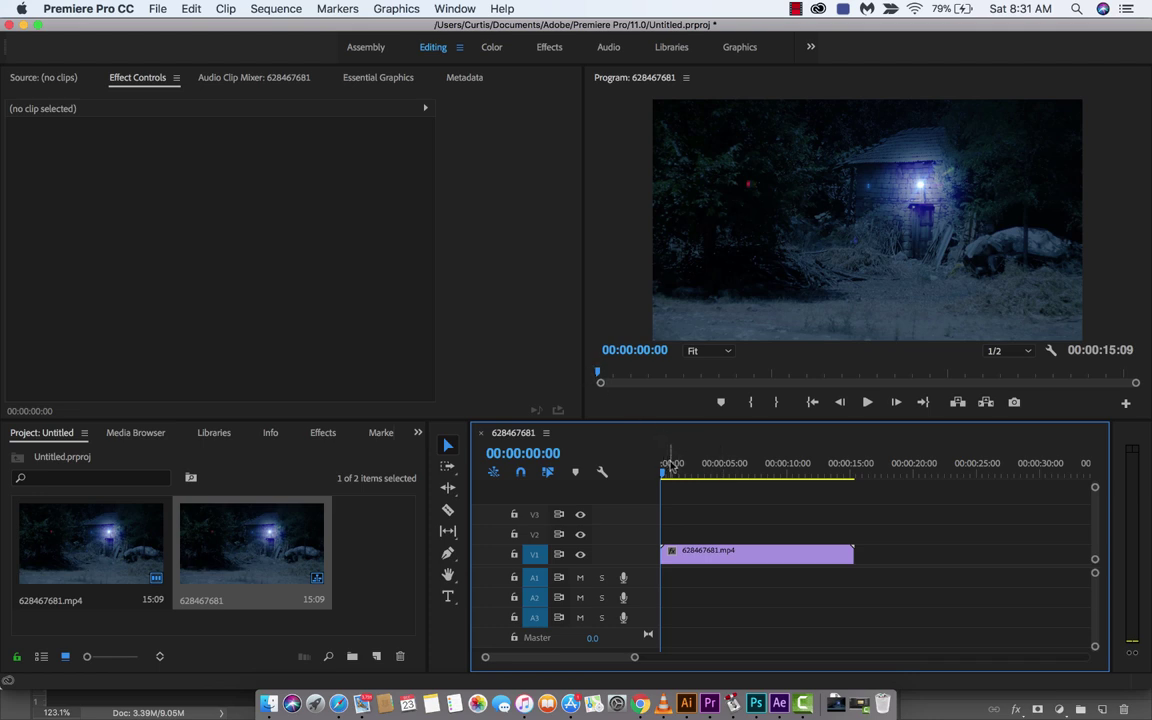
pyautogui.click(736, 467)
pyautogui.moveTo(740, 467); pyautogui.dragTo(659, 472)
pyautogui.click(770, 554)
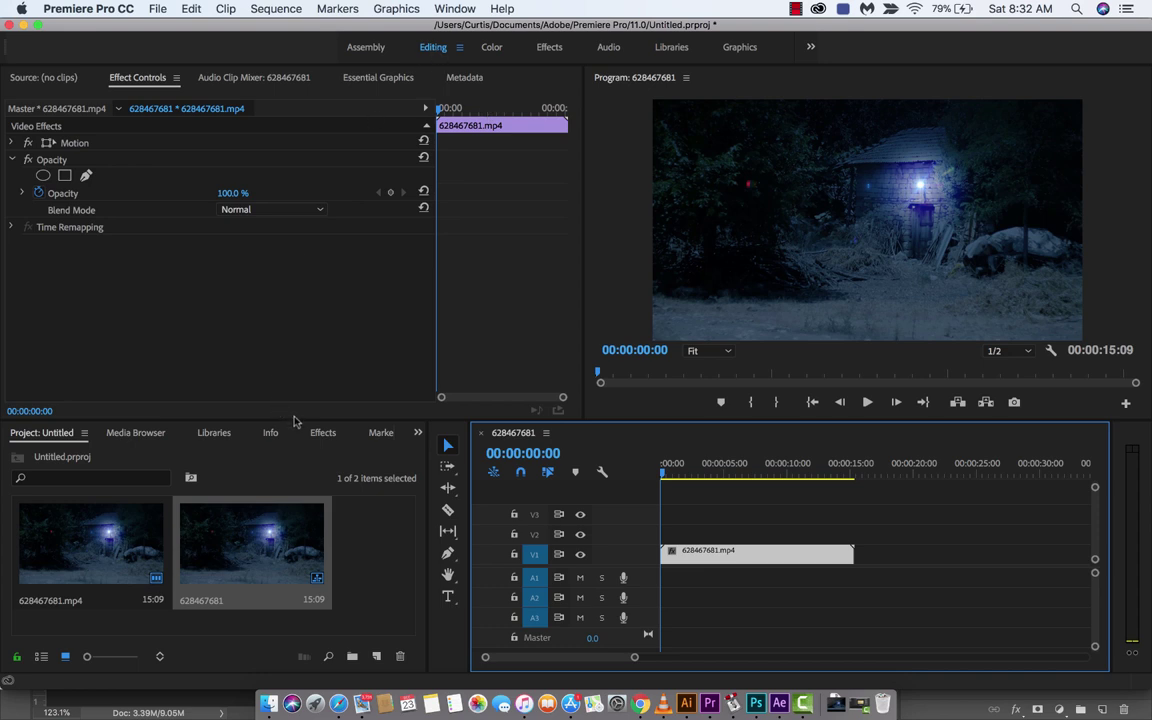
# - Bring up the Effects panel from the Window menu
pyautogui.click(322, 434)
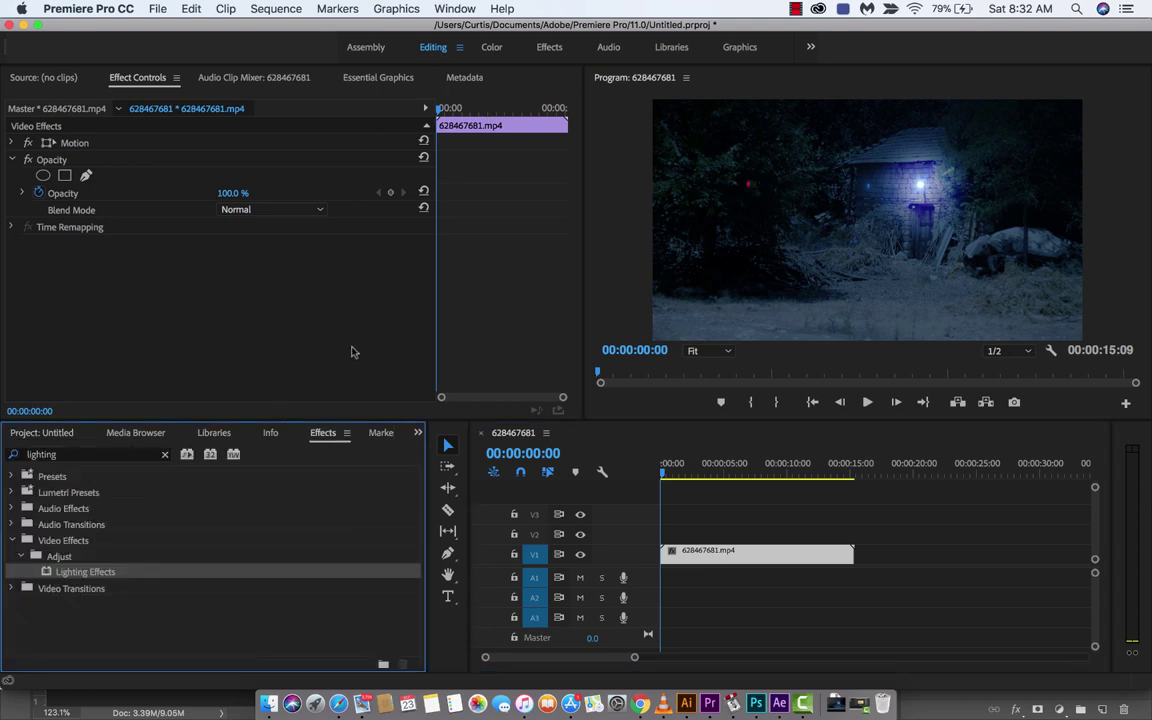
pyautogui.click(22, 537)
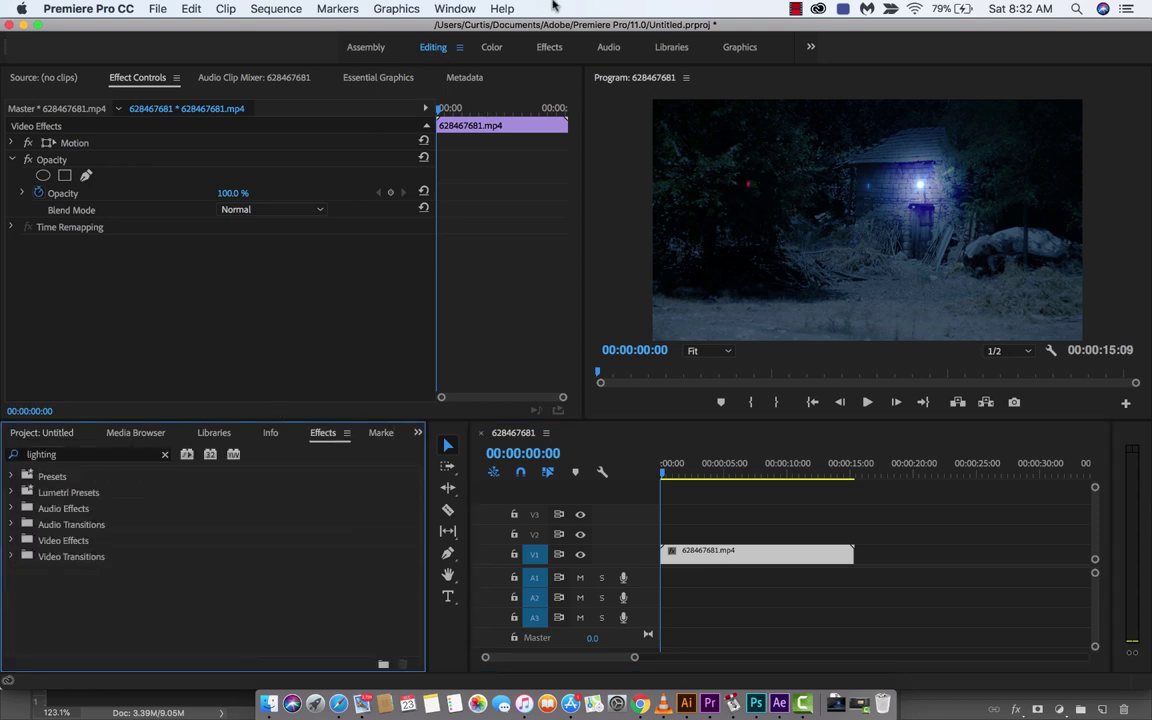
pyautogui.click(455, 9)
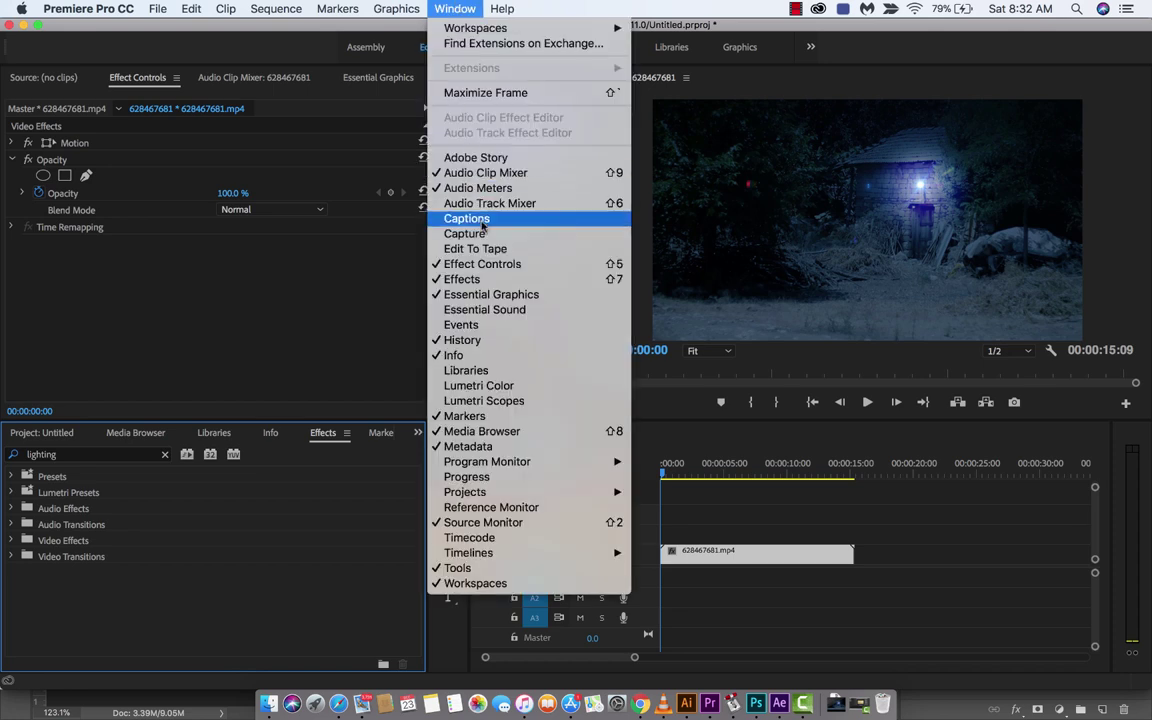
pyautogui.click(481, 283)
# - Replace the old search word 'lighting' with 'light' in the effects search field
pyautogui.click(93, 454)
pyautogui.doubleClick(93, 454)
pyautogui.press('BackSpace')
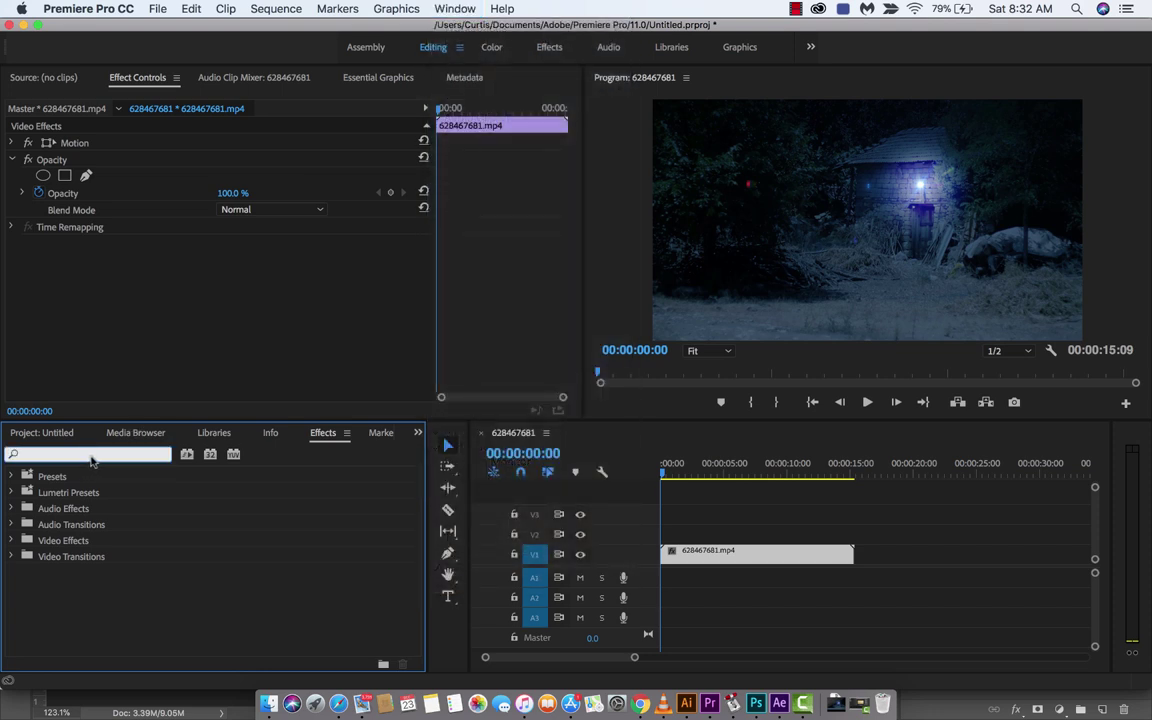
pyautogui.write('light')
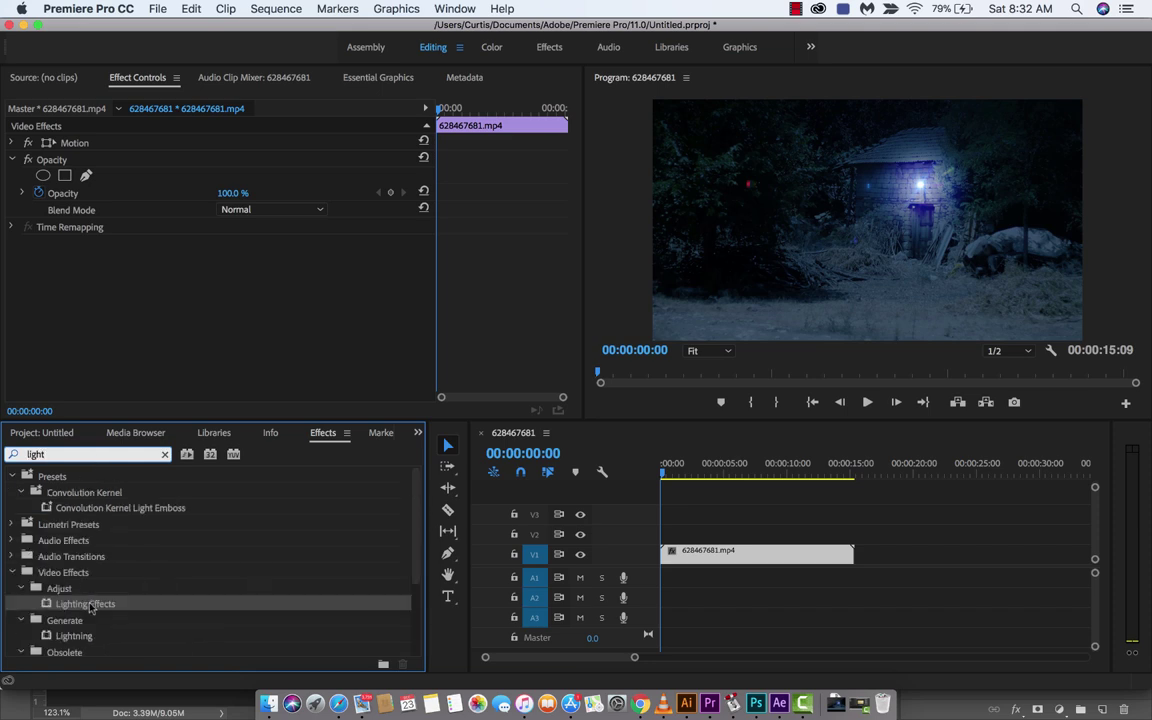
# - Drag Lighting Effects onto the forest-house clip on V1 and reselect the clip
pyautogui.moveTo(86, 604); pyautogui.dragTo(751, 550)
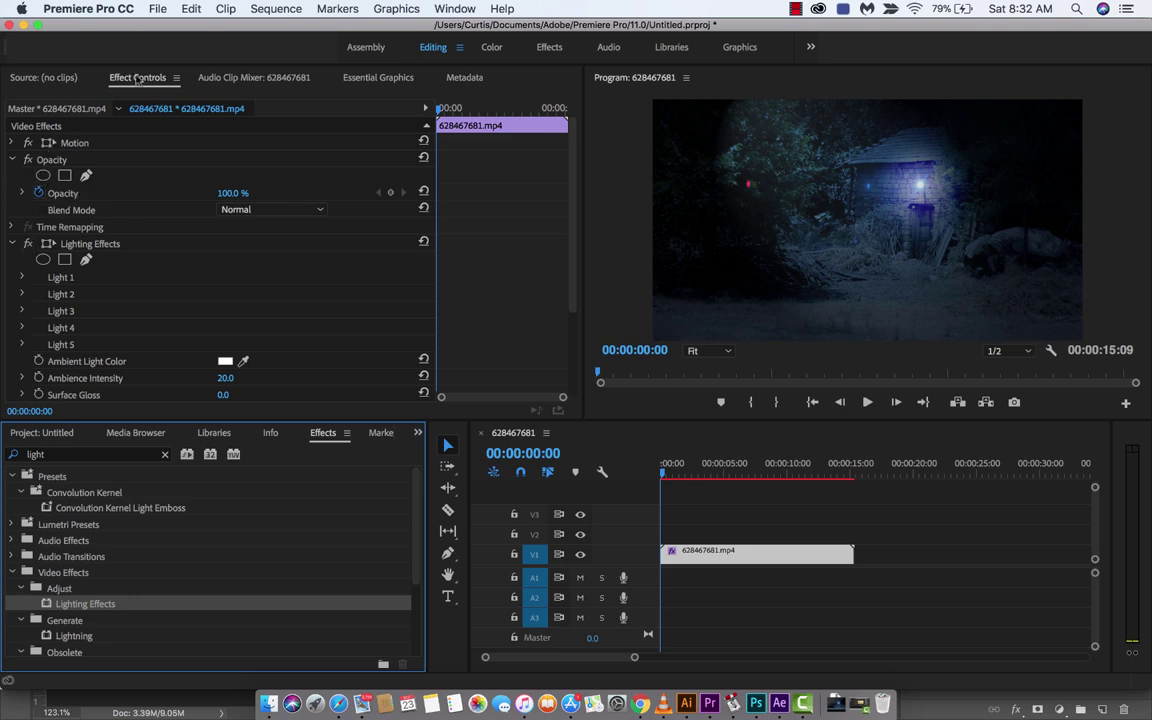
pyautogui.click(40, 76)
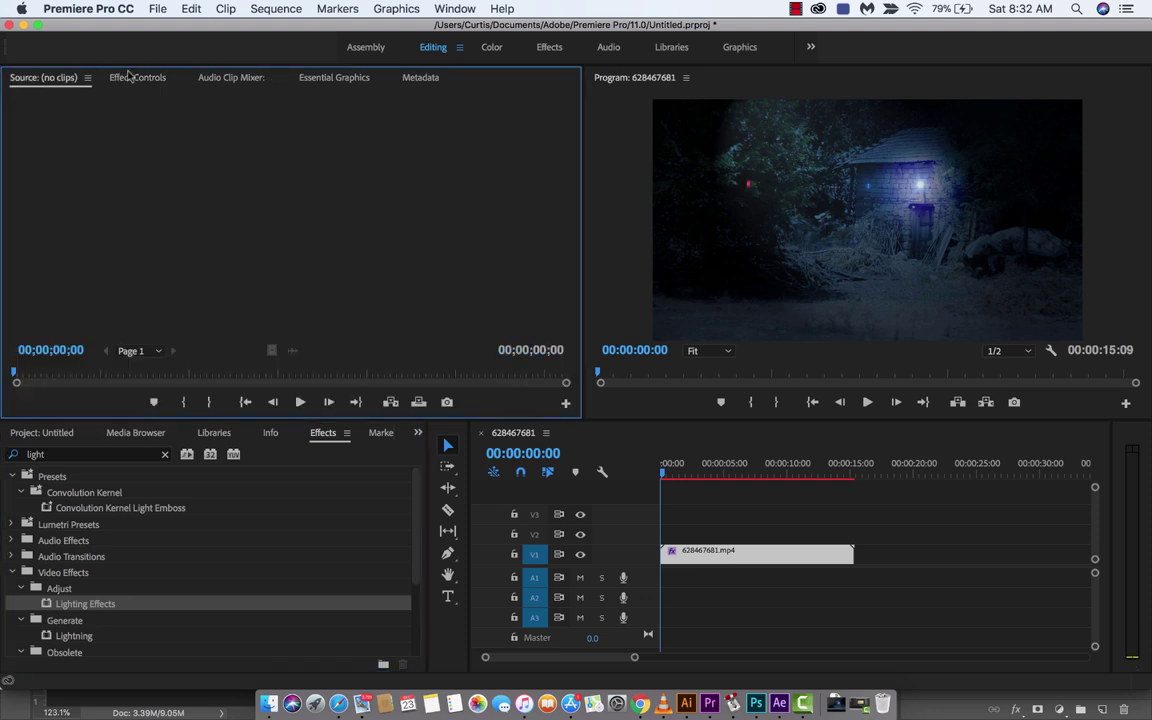
pyautogui.click(118, 74)
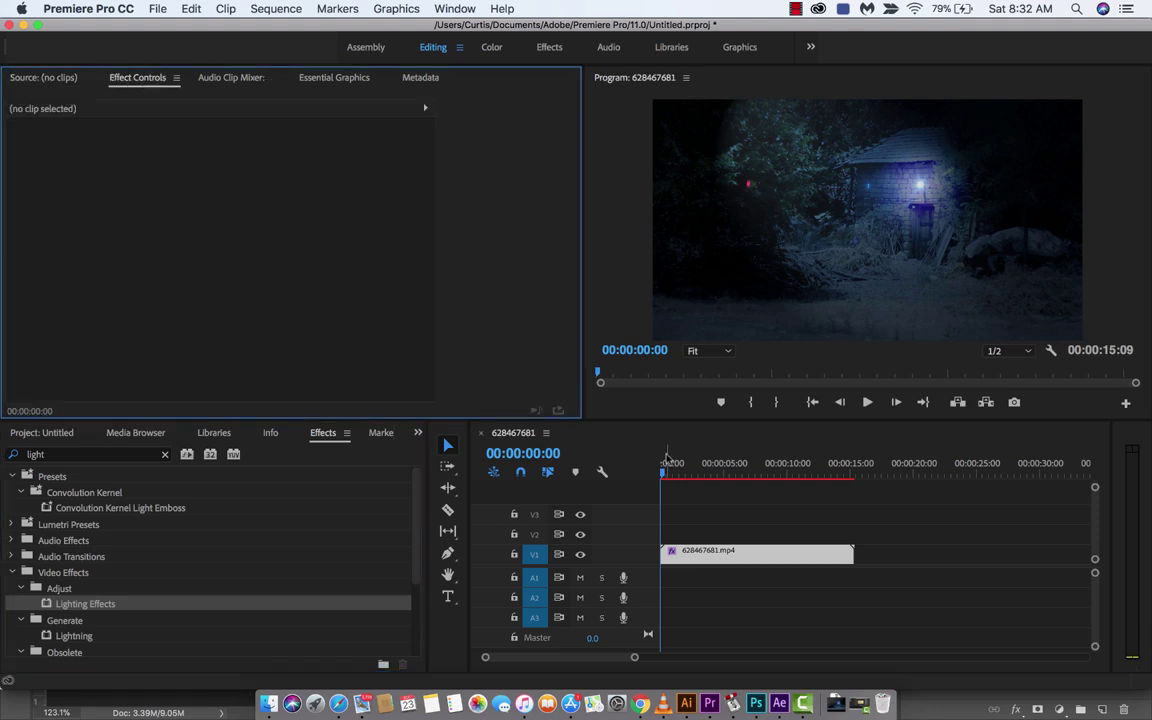
pyautogui.click(730, 523)
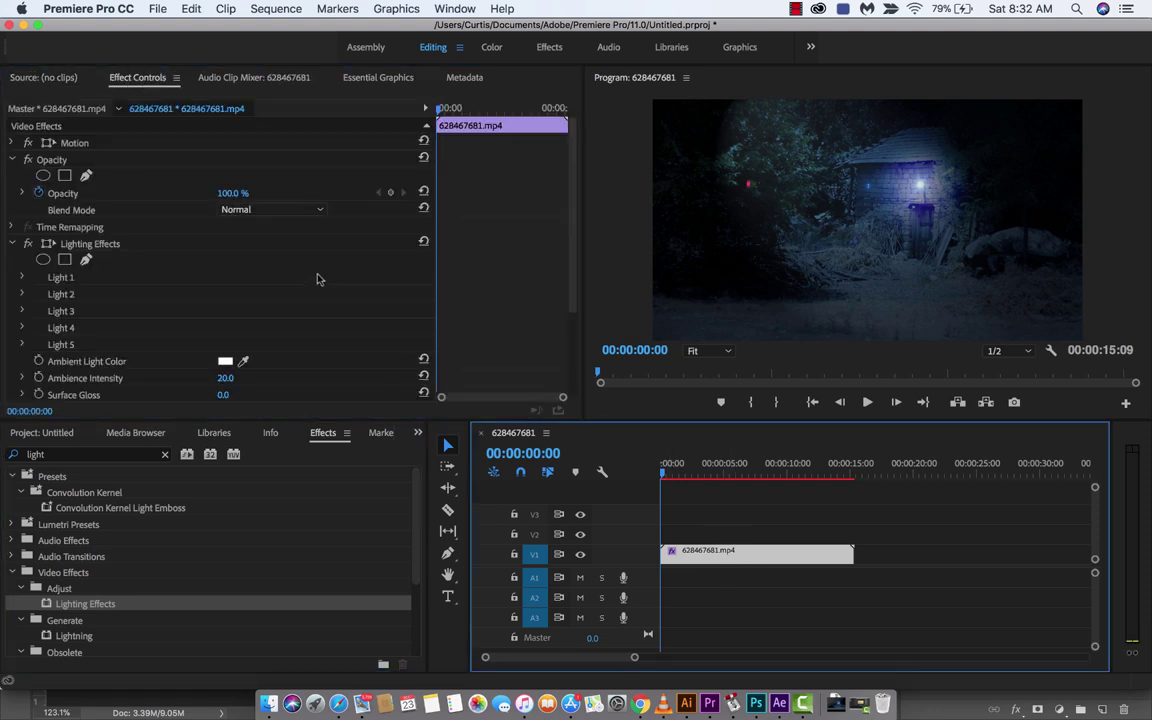
# - Collapse Opacity and expand Lighting Effects so its elliptical light overlay appears
pyautogui.click(12, 160)
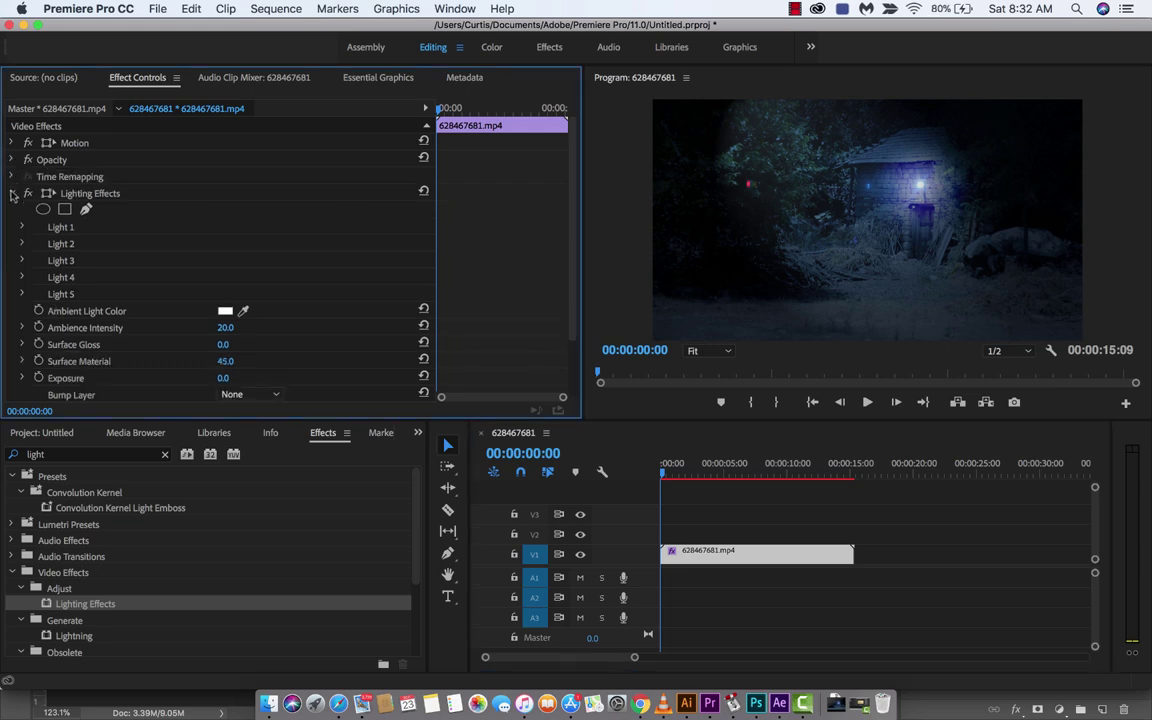
pyautogui.click(12, 194)
pyautogui.click(12, 194)
pyautogui.click(88, 196)
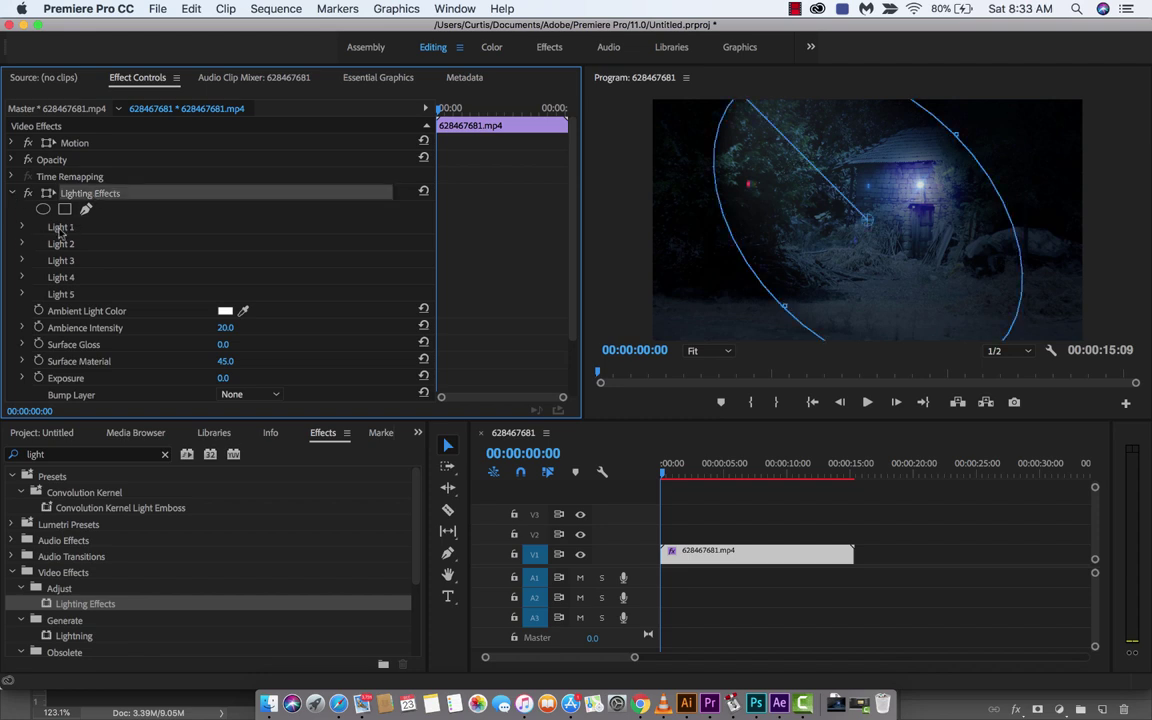
# - Set Light 1's type from Spotlight to Directional, then toggle the effect off and on to compare
pyautogui.click(60, 228)
pyautogui.click(21, 228)
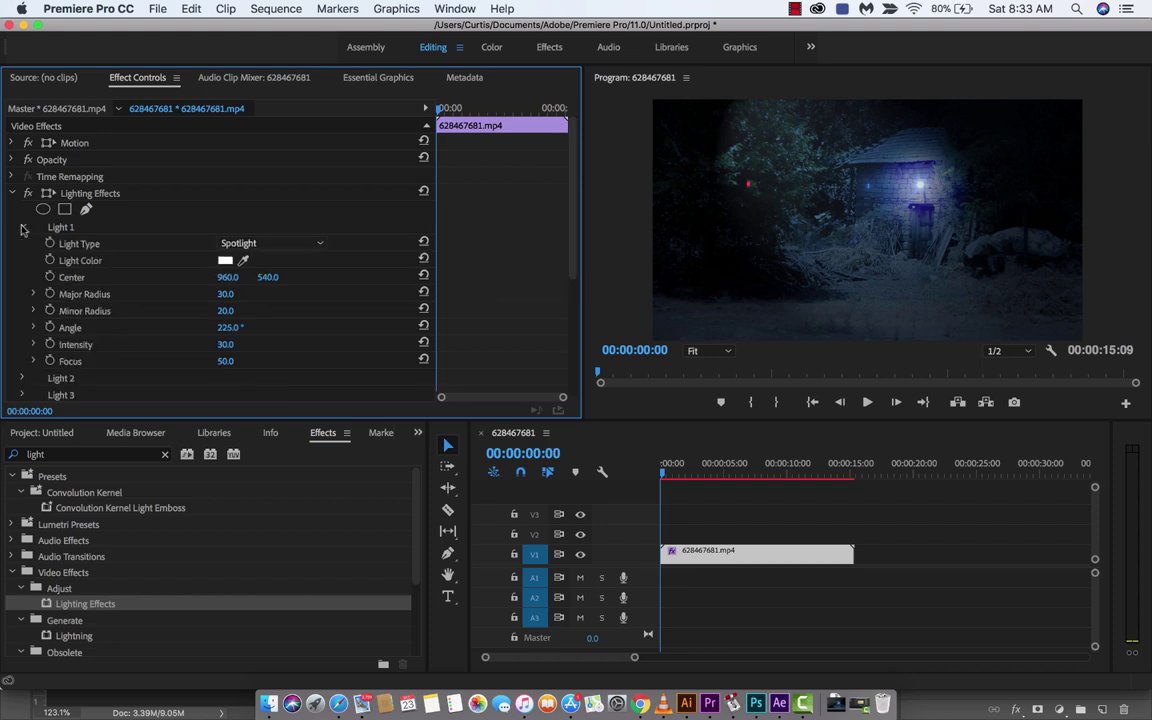
pyautogui.click(254, 243)
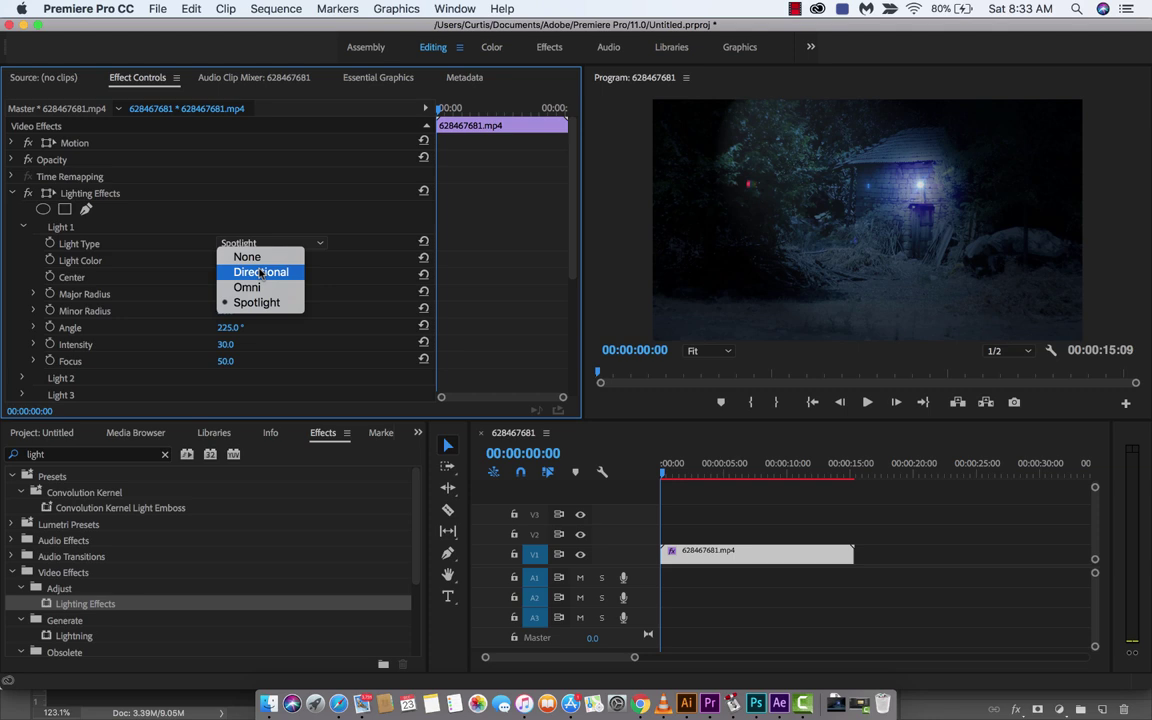
pyautogui.click(260, 272)
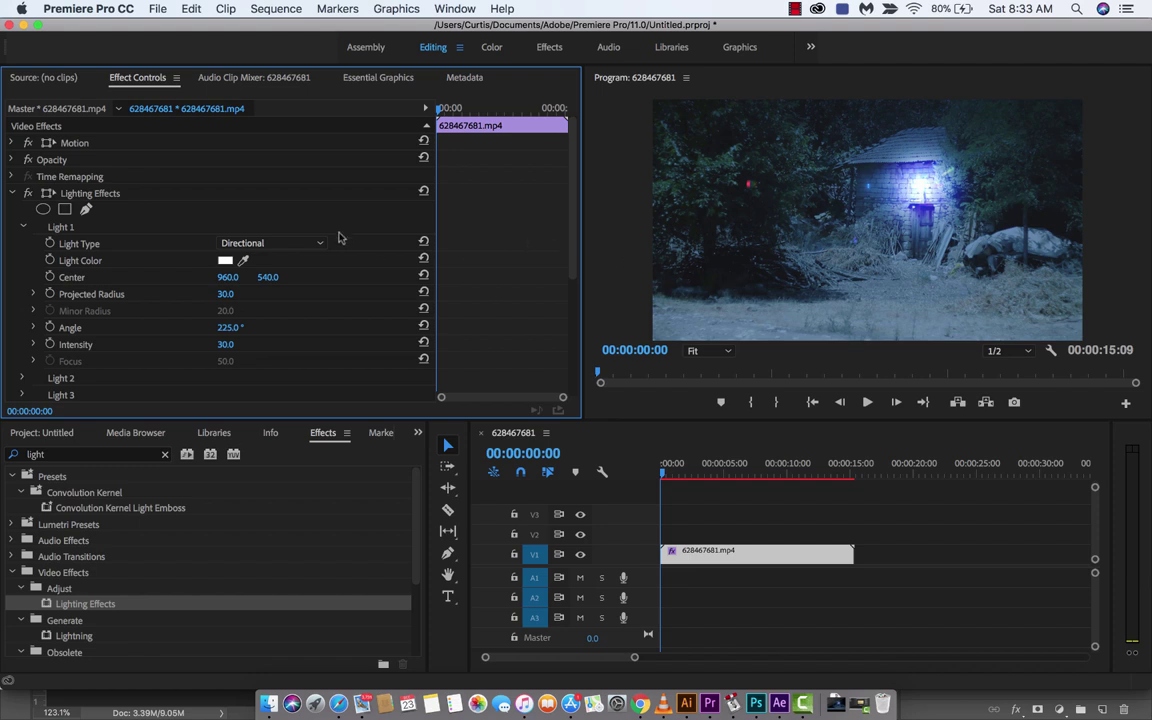
pyautogui.click(28, 193)
pyautogui.click(28, 193)
# - Scrub Light 1's Intensity value from 30.0 up to 50.0
pyautogui.click(84, 348)
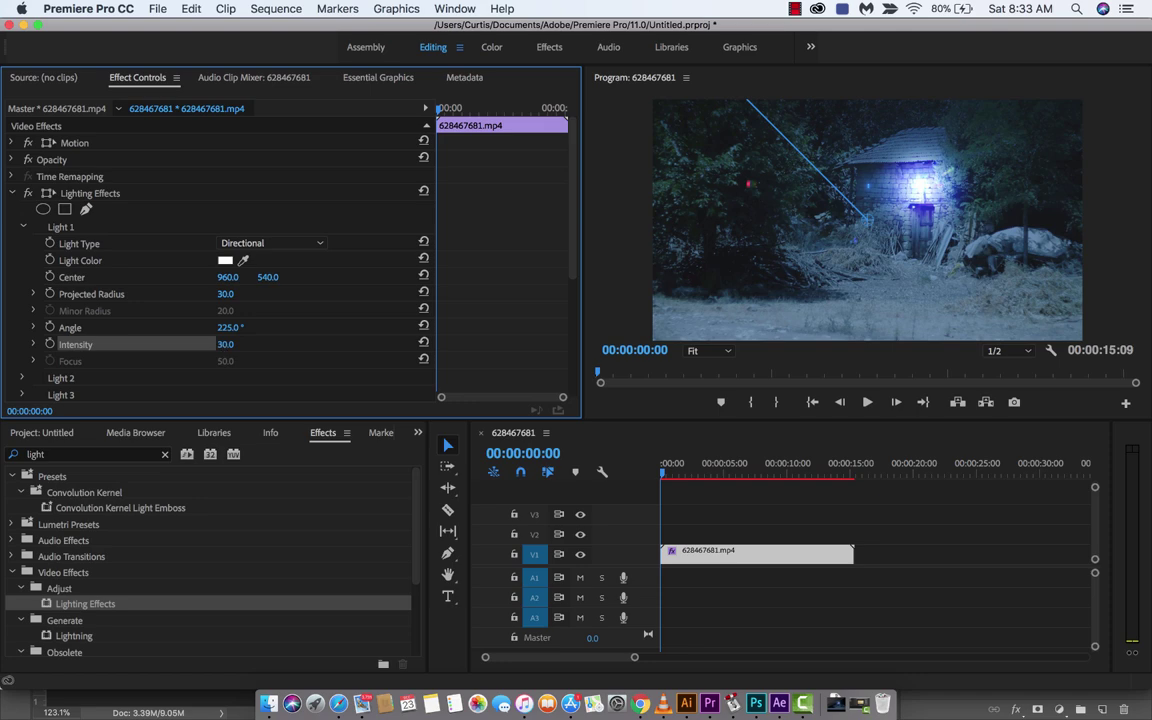
pyautogui.moveTo(225, 344); pyautogui.dragTo(237, 344)
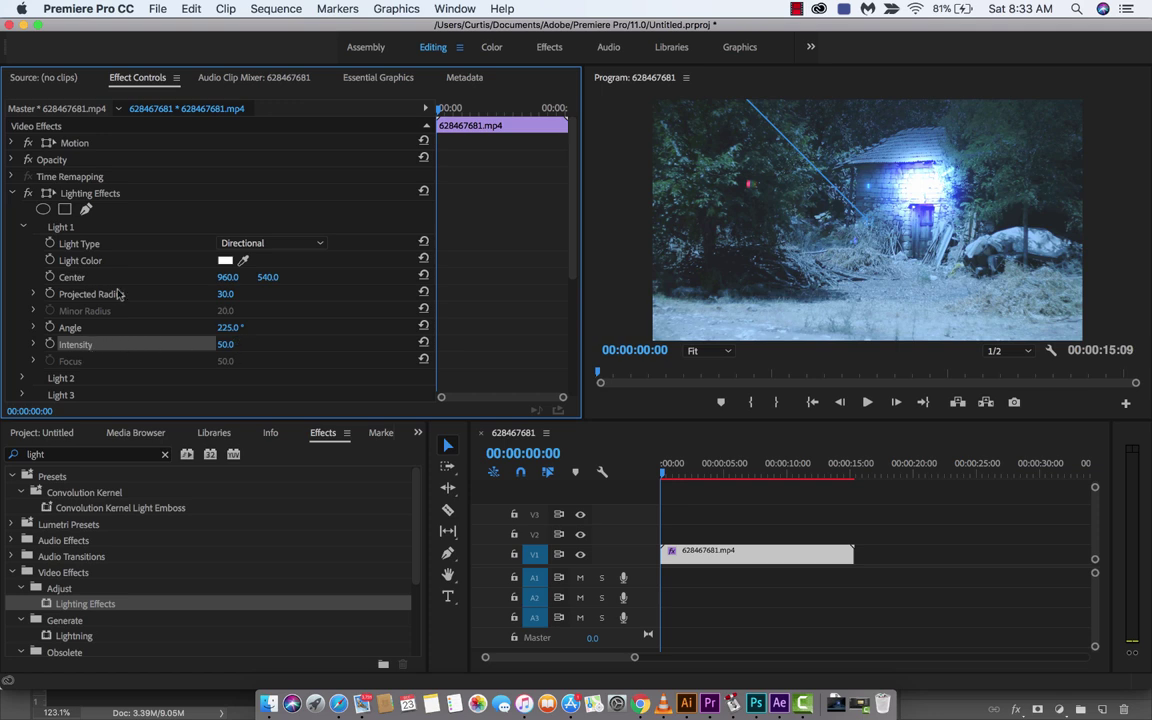
pyautogui.click(28, 193)
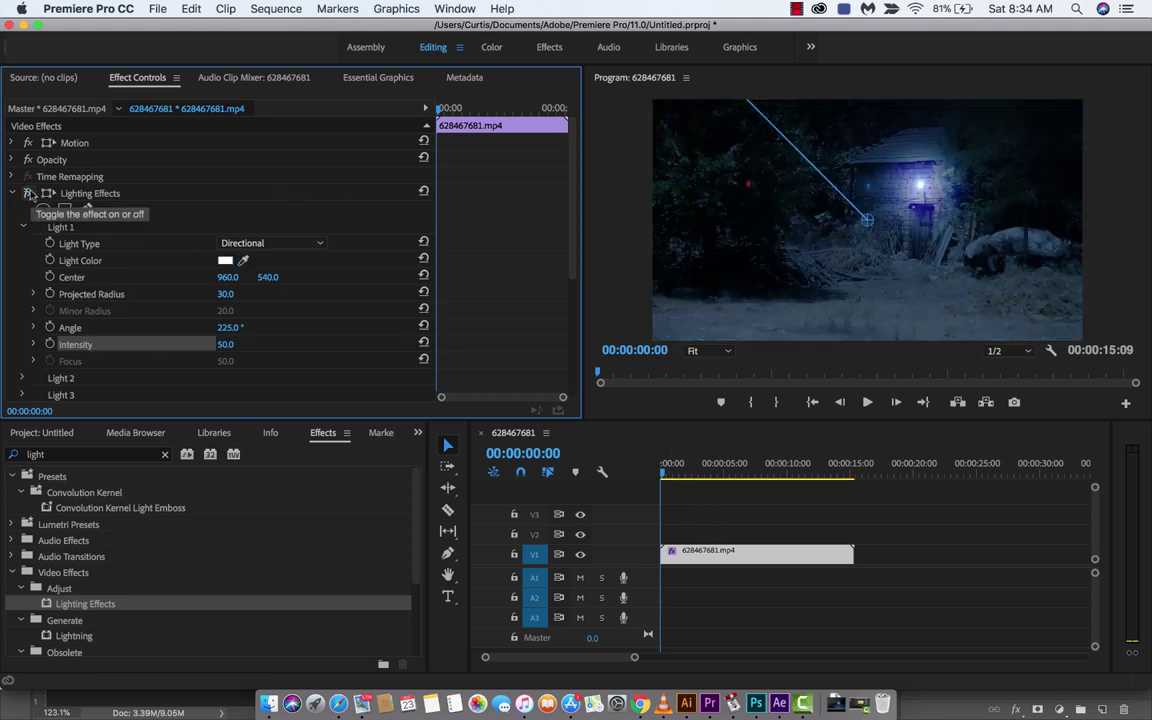
pyautogui.click(833, 527)
pyautogui.click(699, 554)
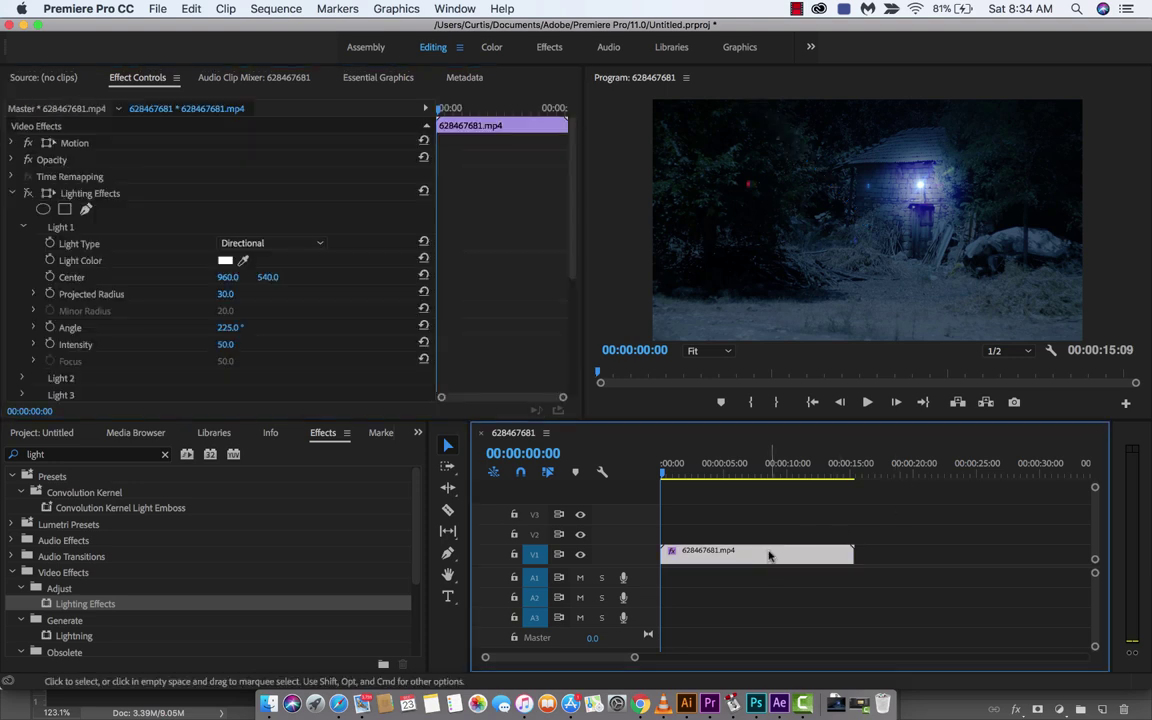
pyautogui.click(28, 194)
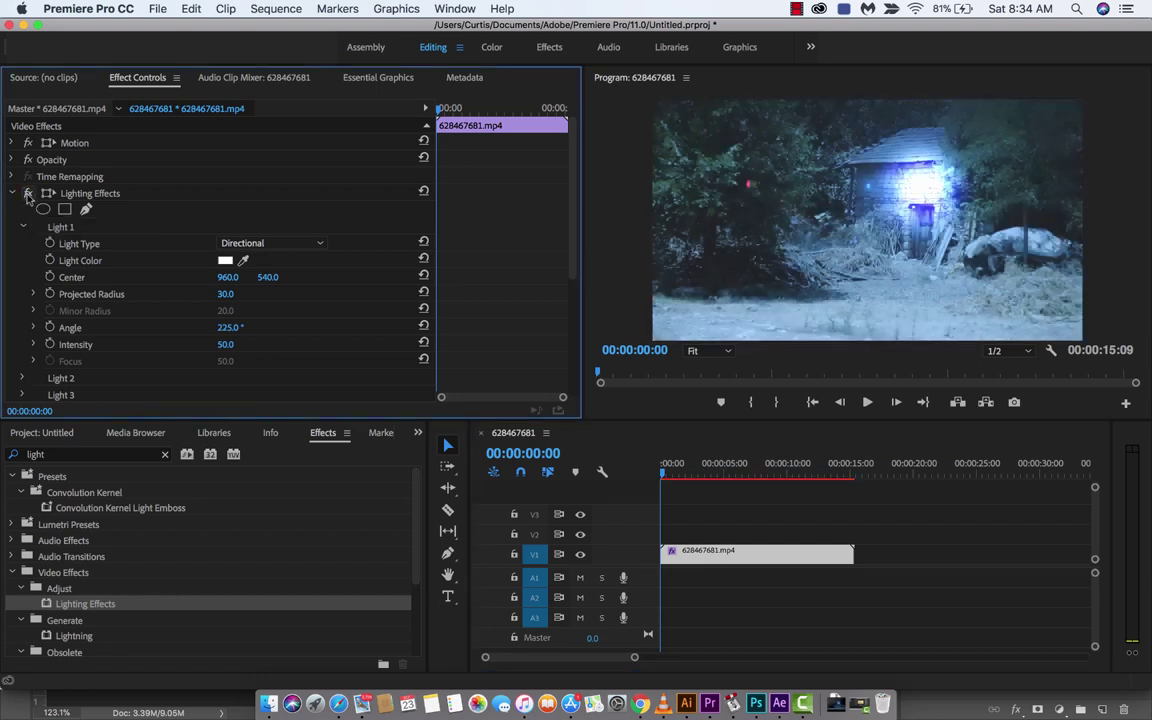
pyautogui.click(28, 194)
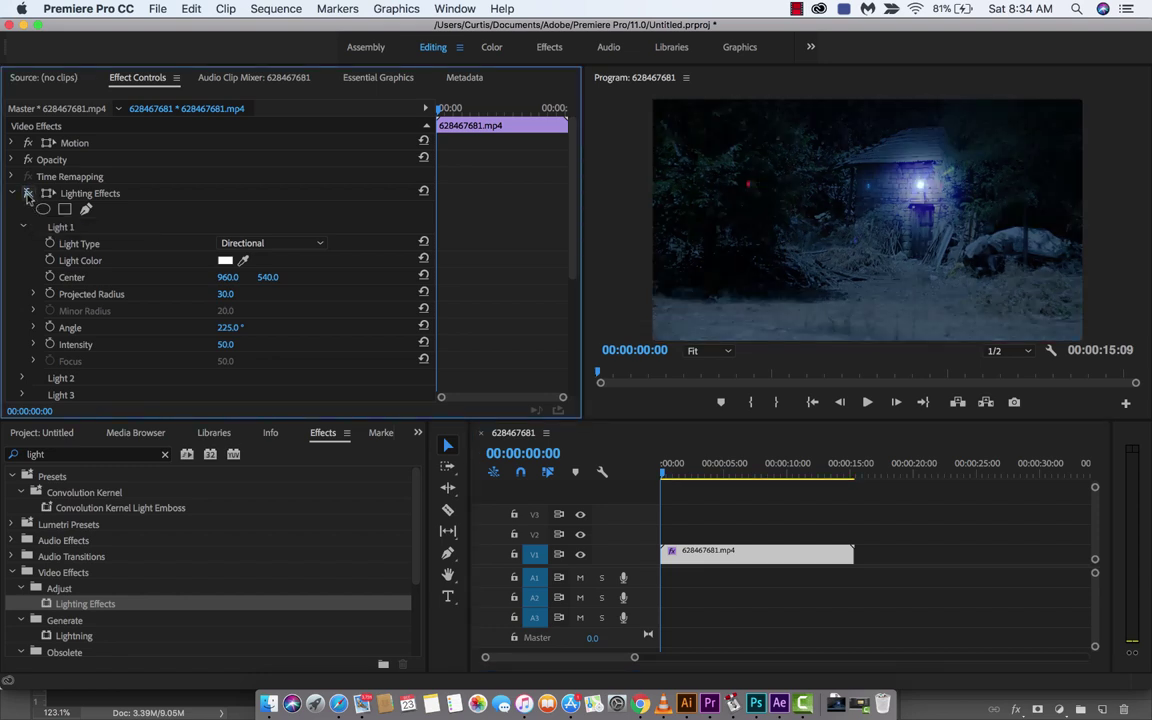
pyautogui.click(28, 194)
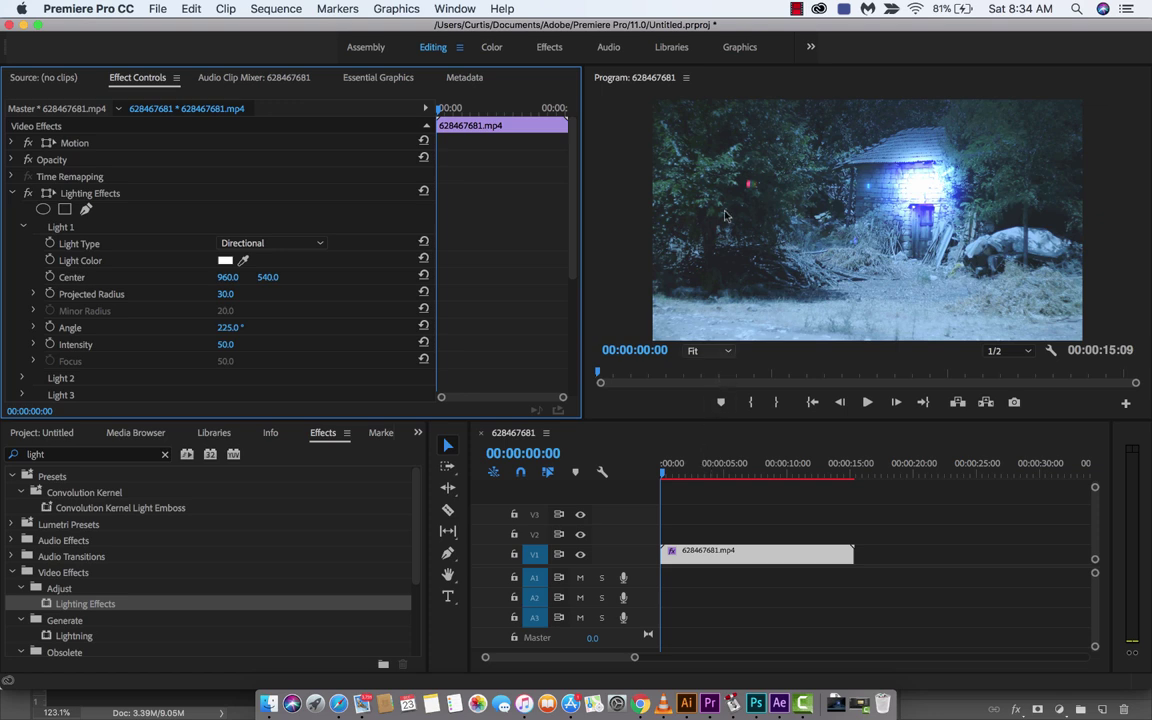
pyautogui.click(797, 9)
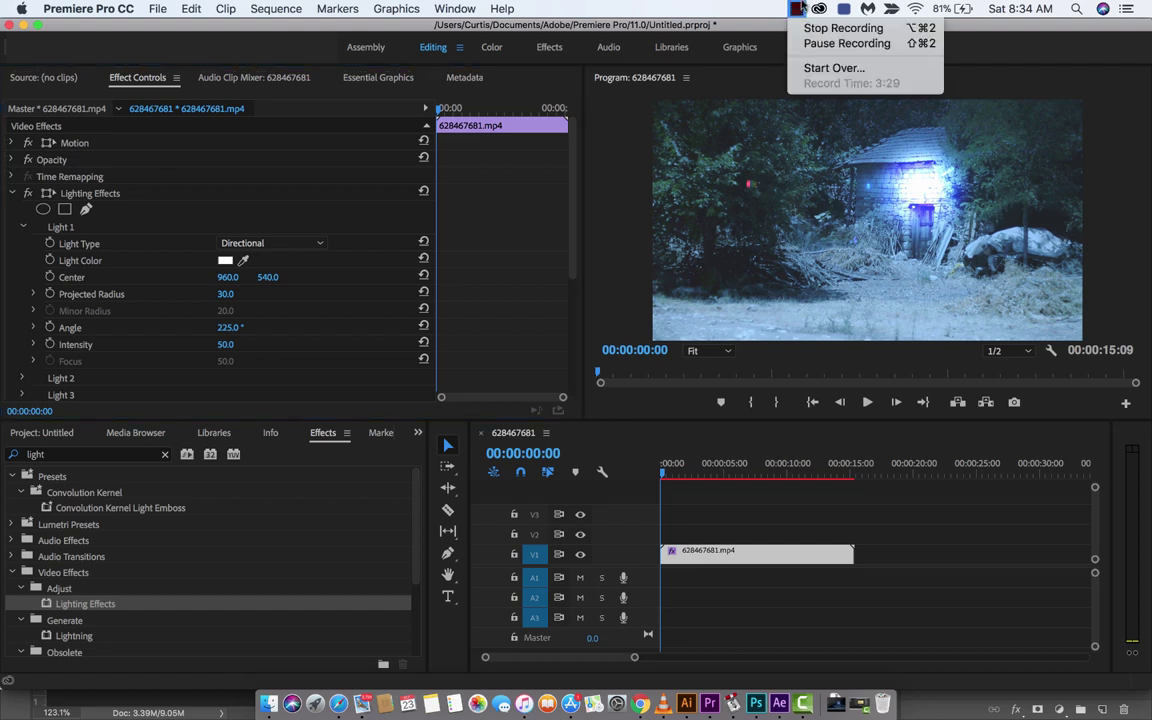